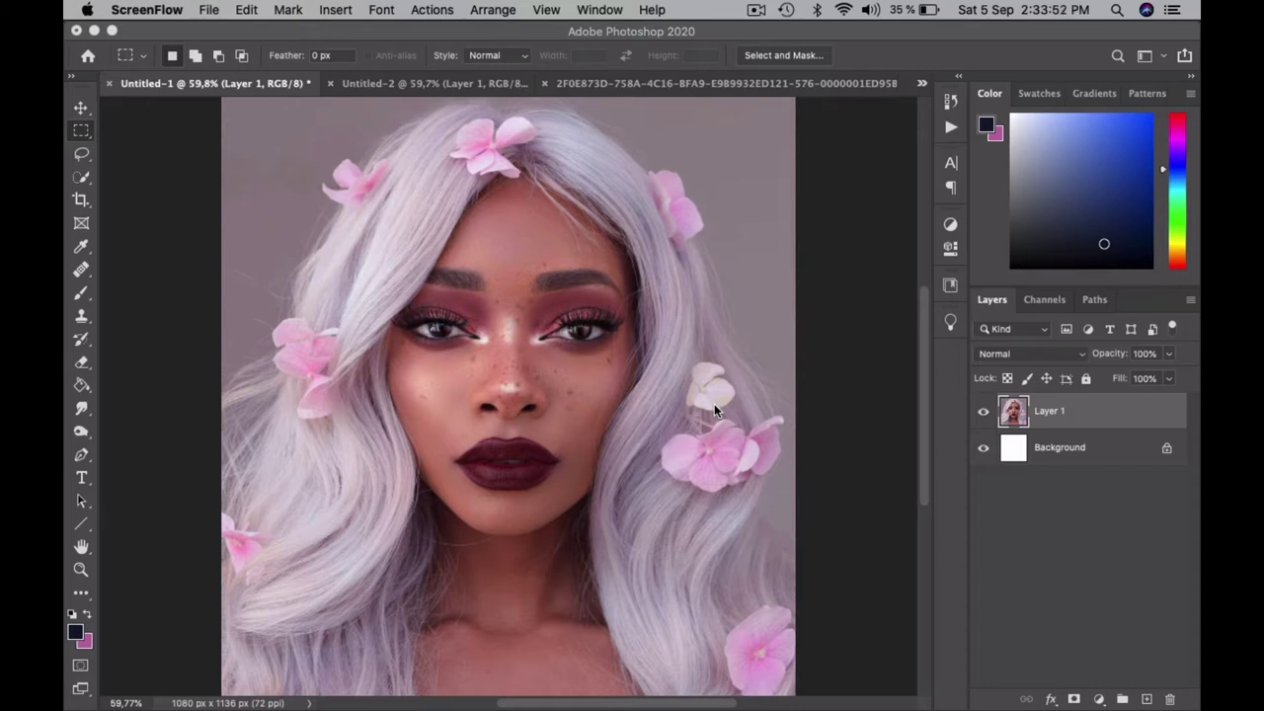
Show the Actions panel listing the Cartoon Portrait Painting Effect set beside the portrait.
click(951, 128)
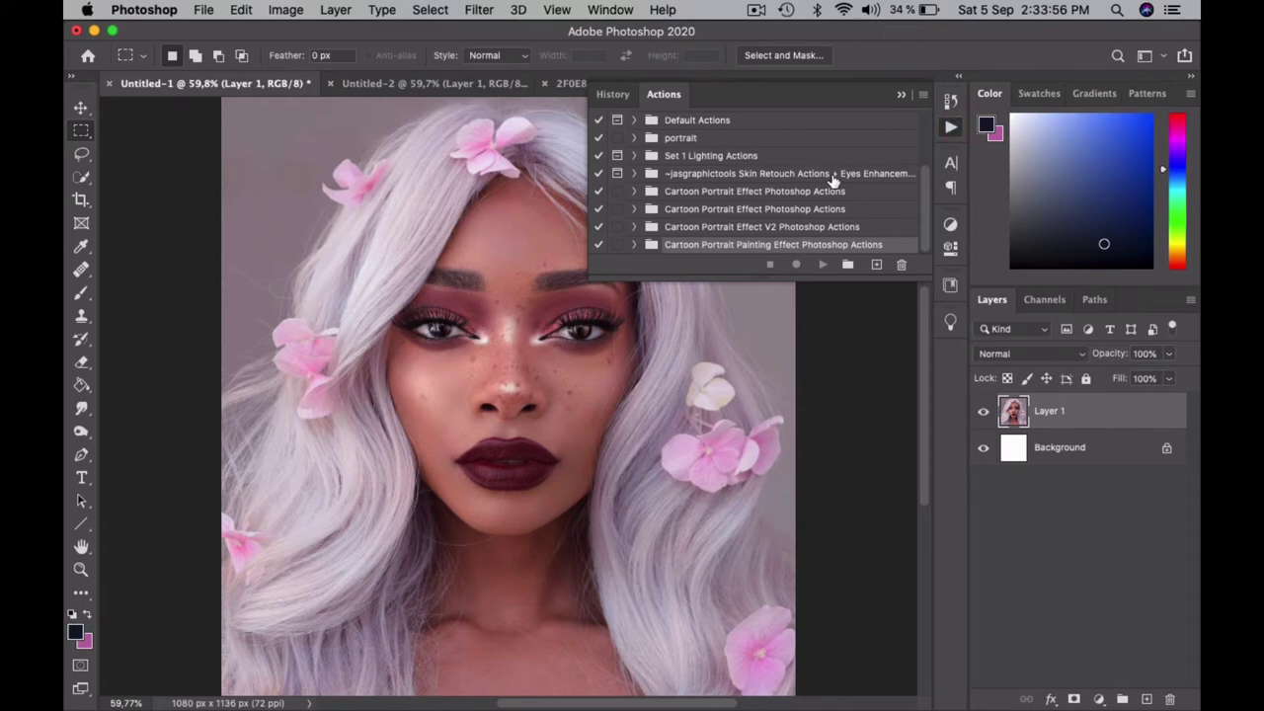
click(609, 12)
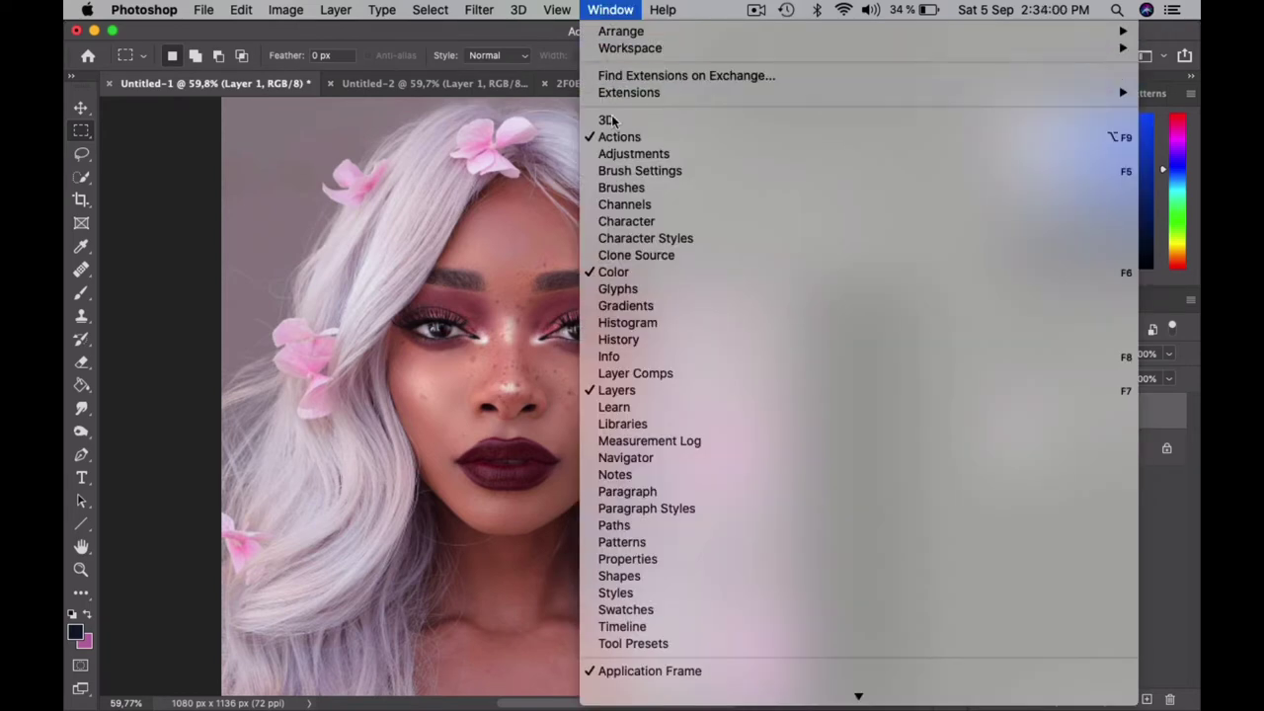
click(642, 139)
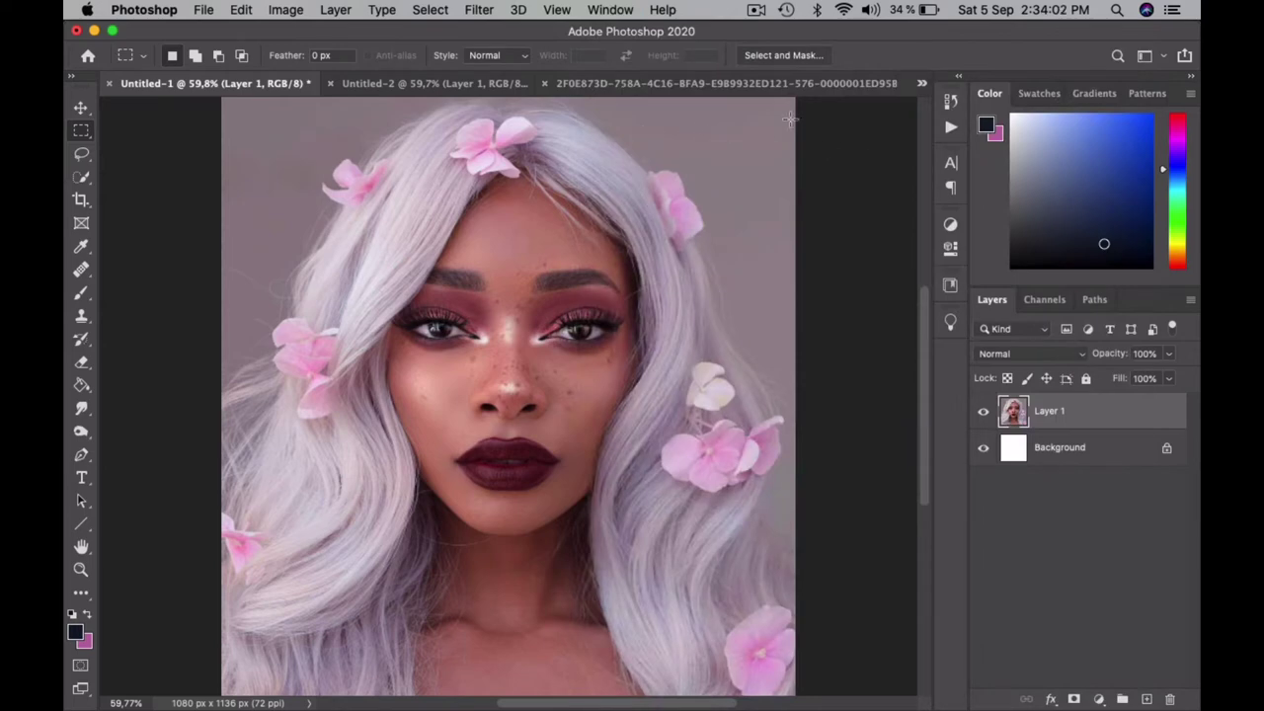
click(620, 12)
click(647, 138)
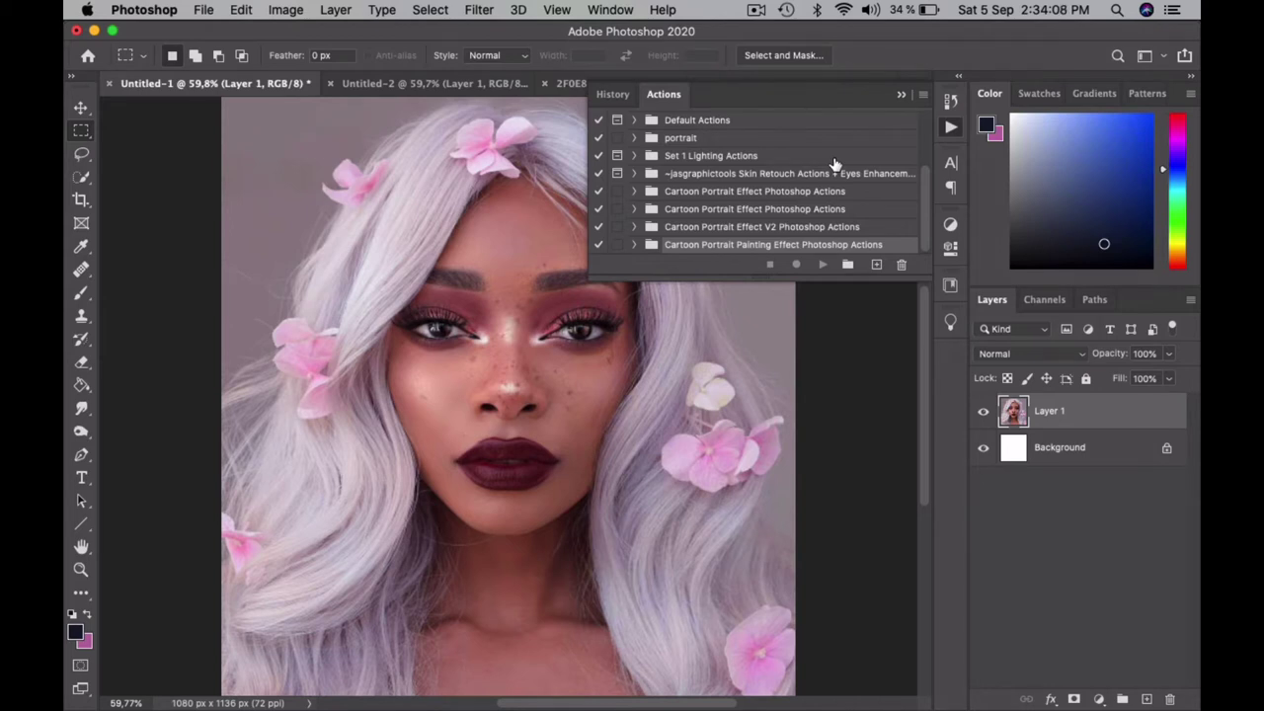
Load the Cartoon Portrait Painting .atn file into the Actions panel.
click(922, 97)
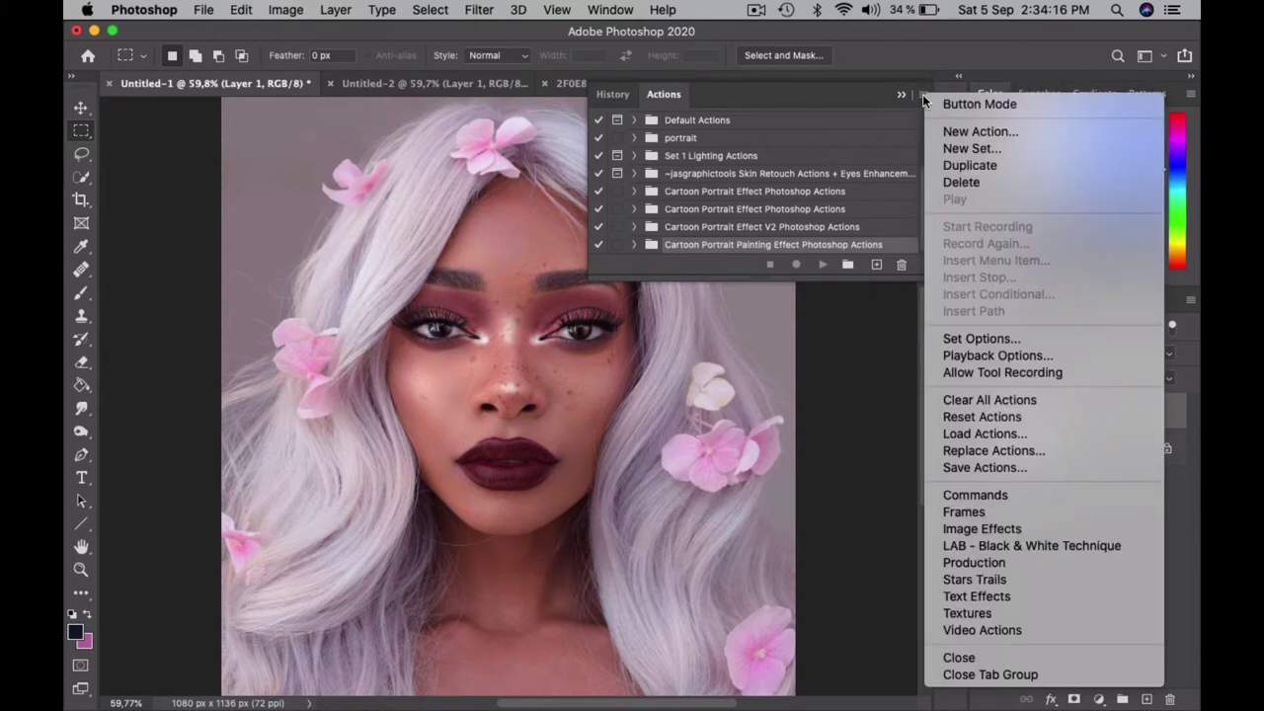
click(994, 435)
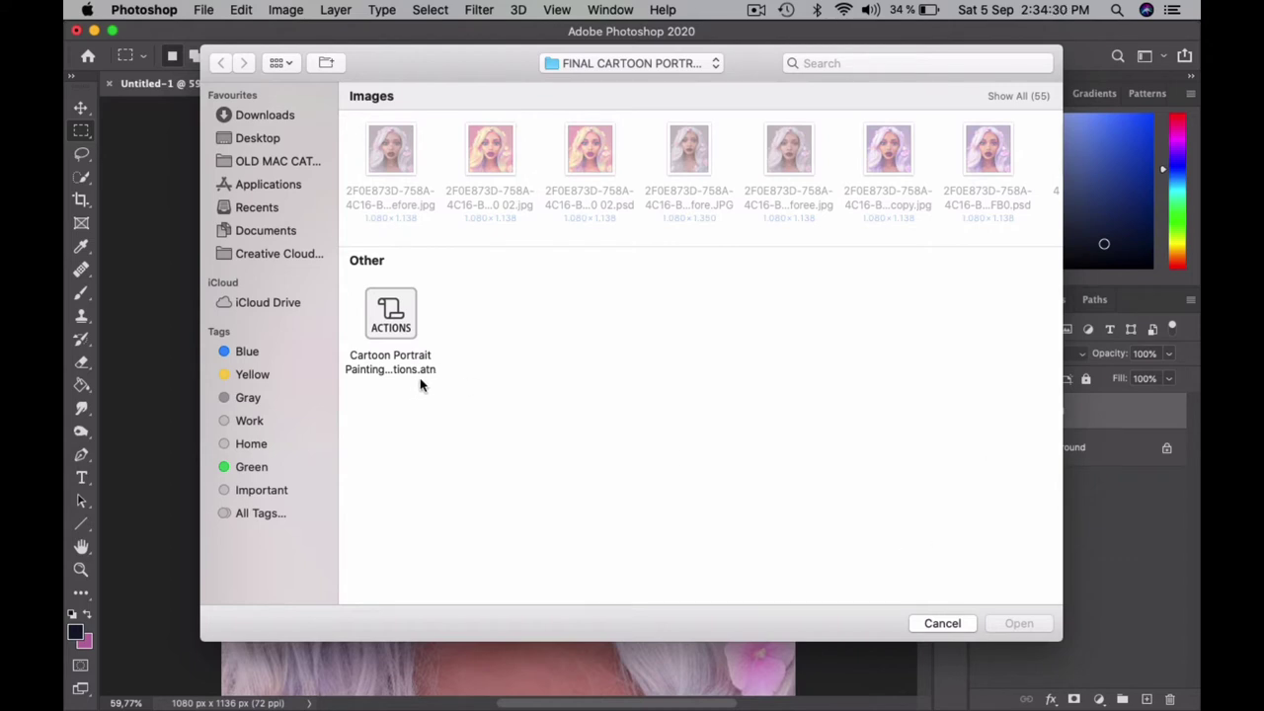
click(401, 330)
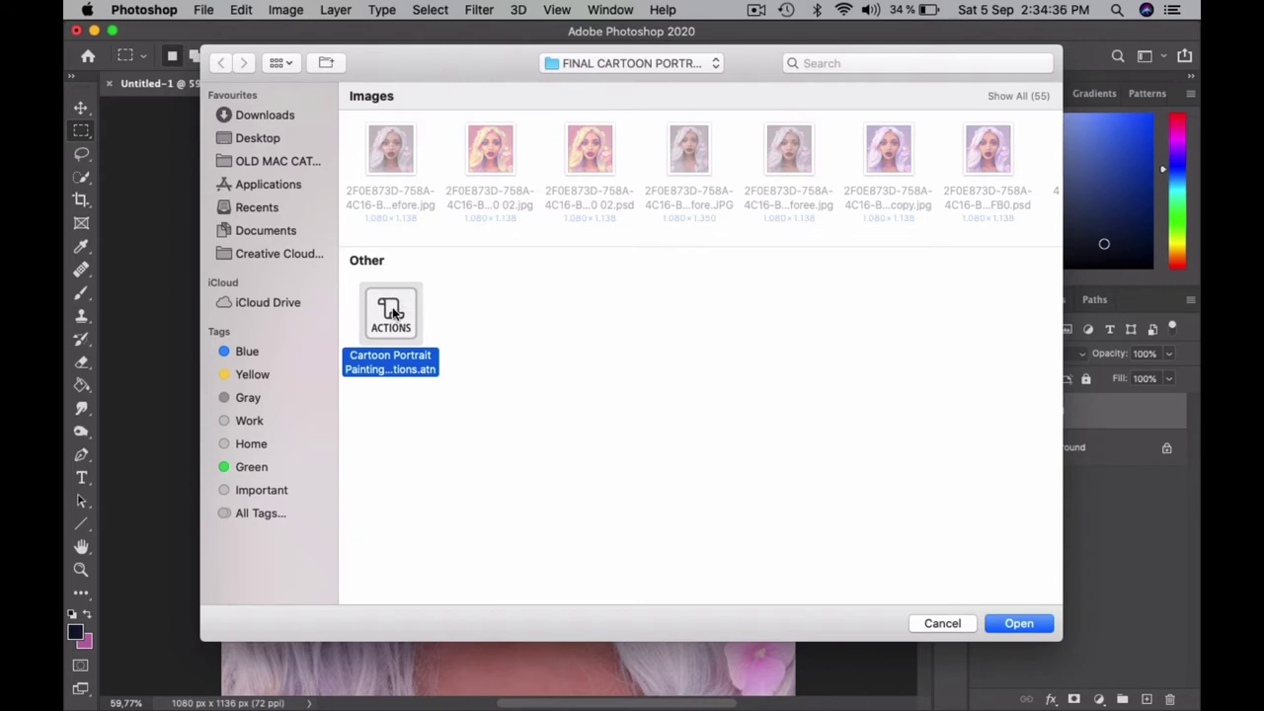
click(1023, 624)
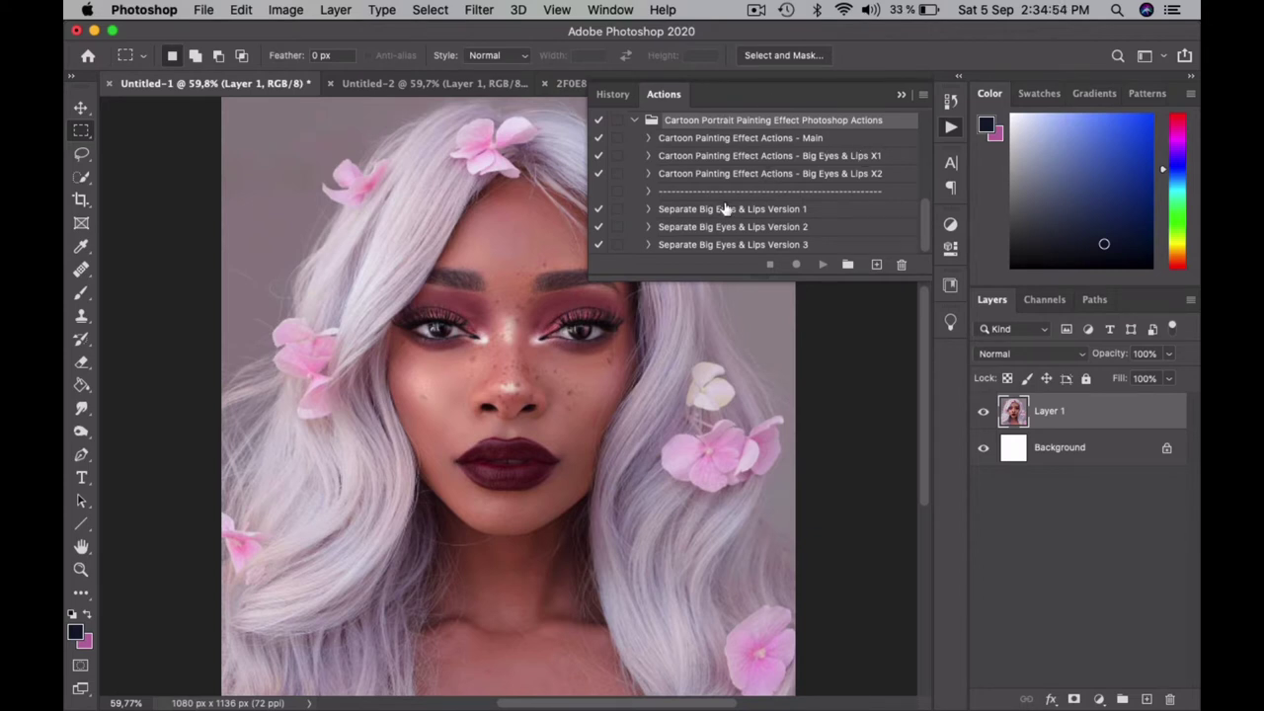
Collapse and re-expand the cartoon painting set, then close the Actions panel.
click(634, 119)
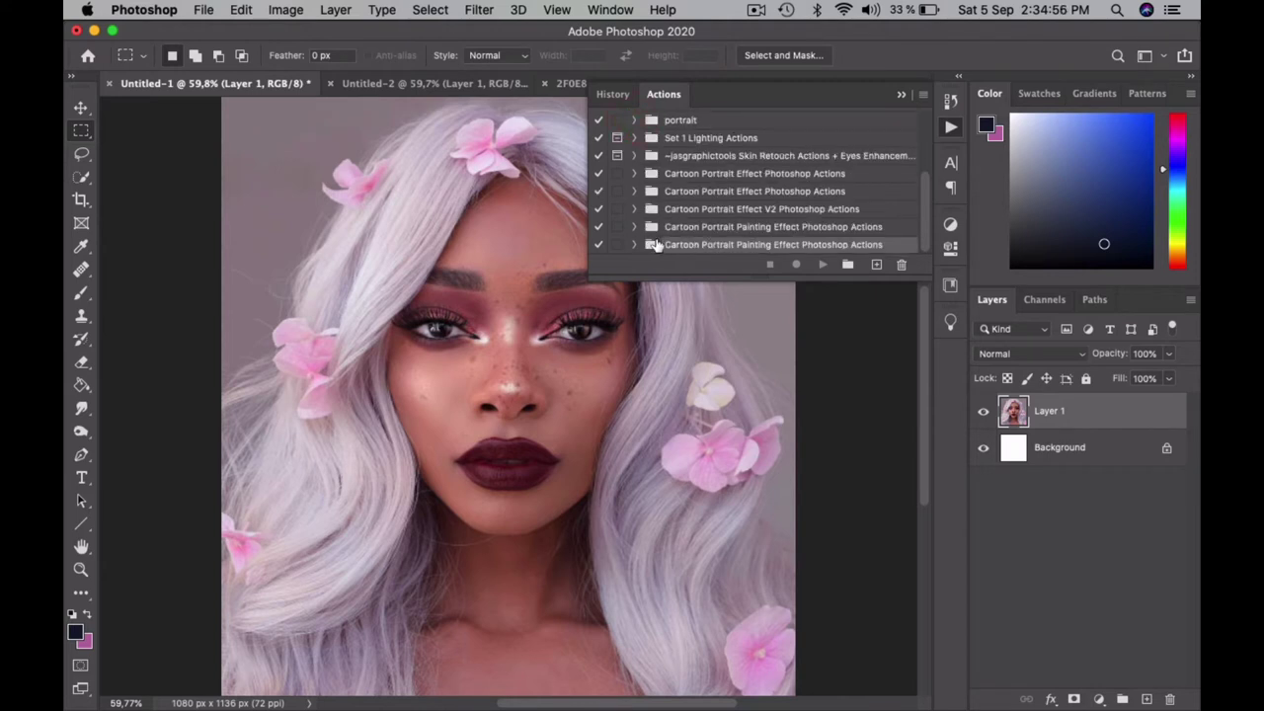
click(634, 245)
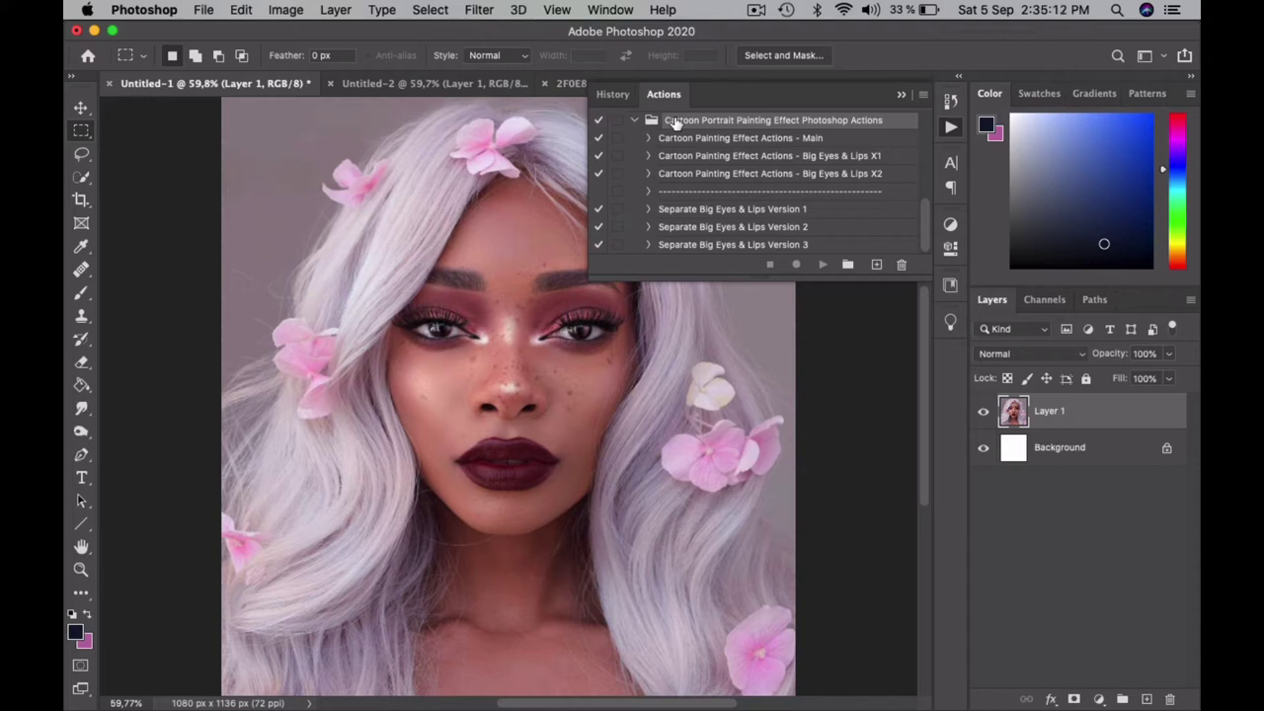
click(900, 96)
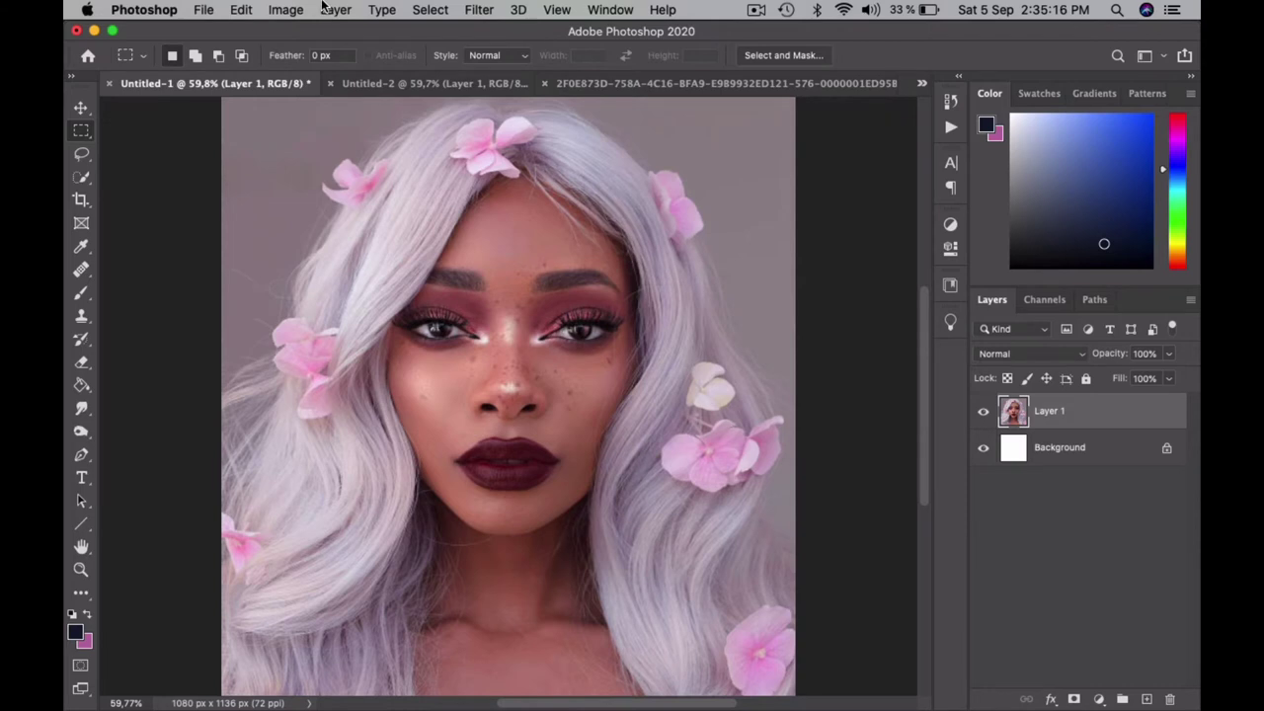
Keep the portrait at 8 Bits/Channel and reopen the Actions panel.
click(290, 10)
mouse_move(454, 32)
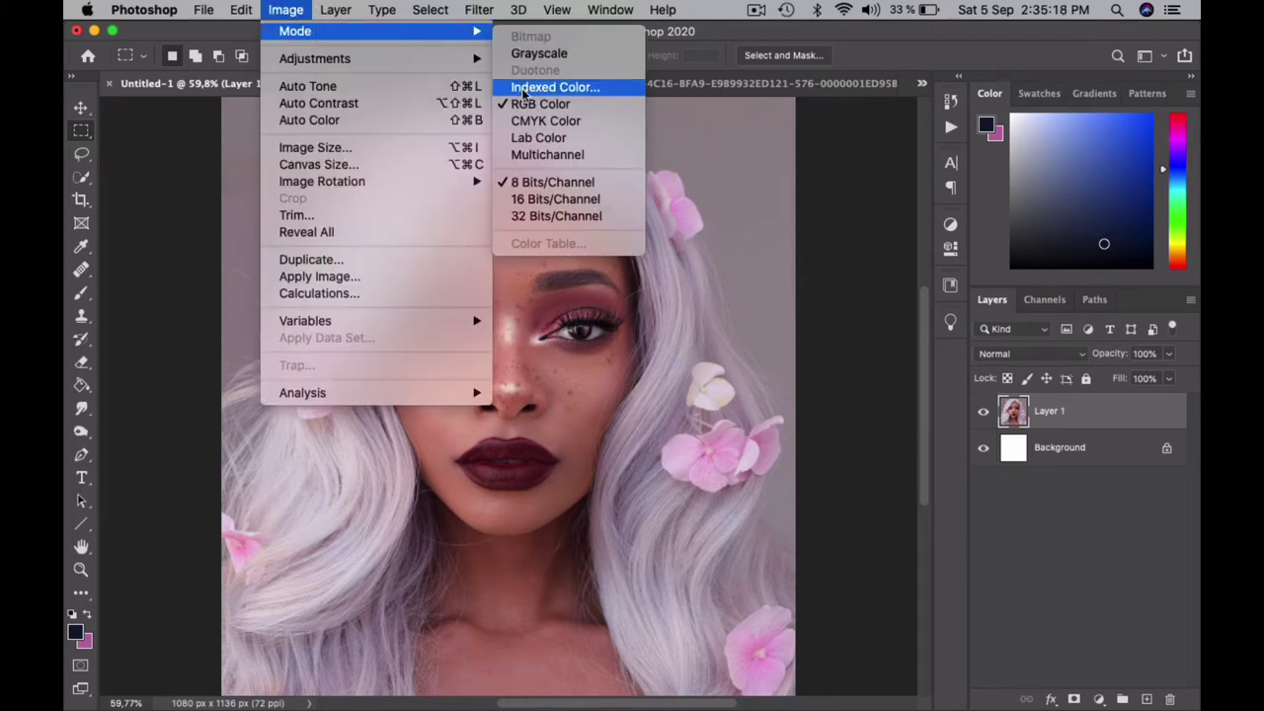
click(554, 184)
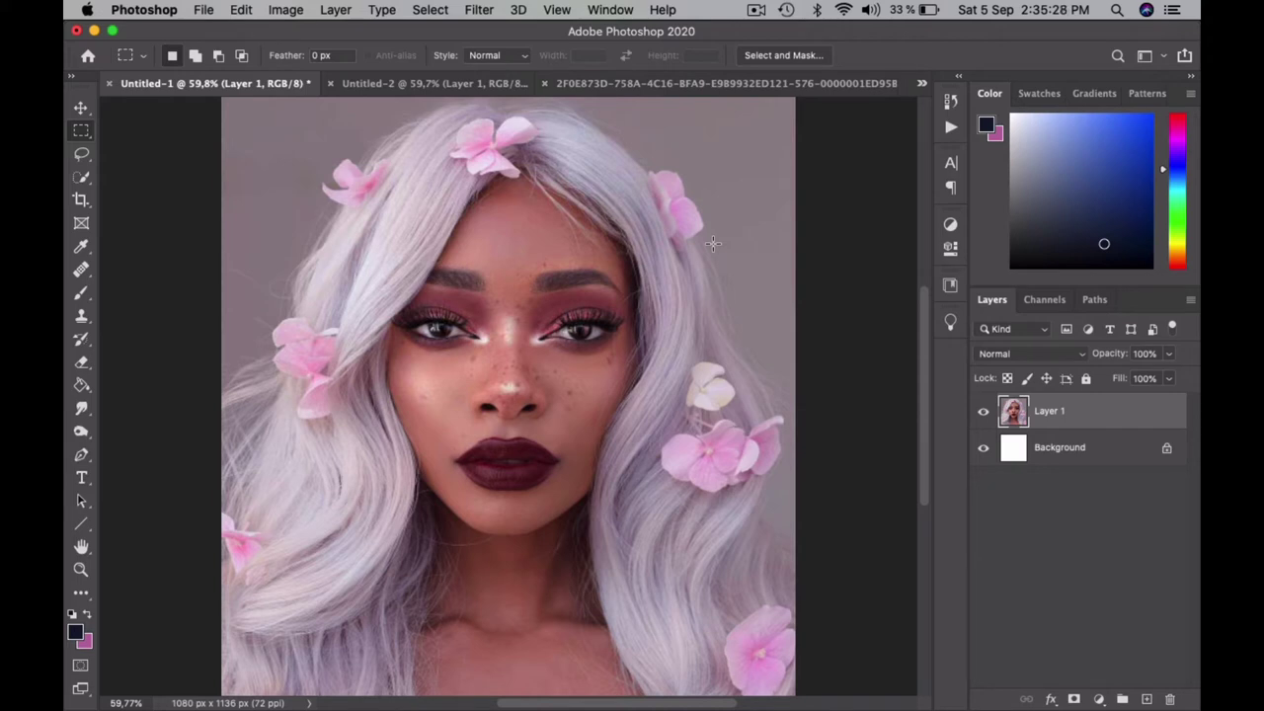
click(950, 128)
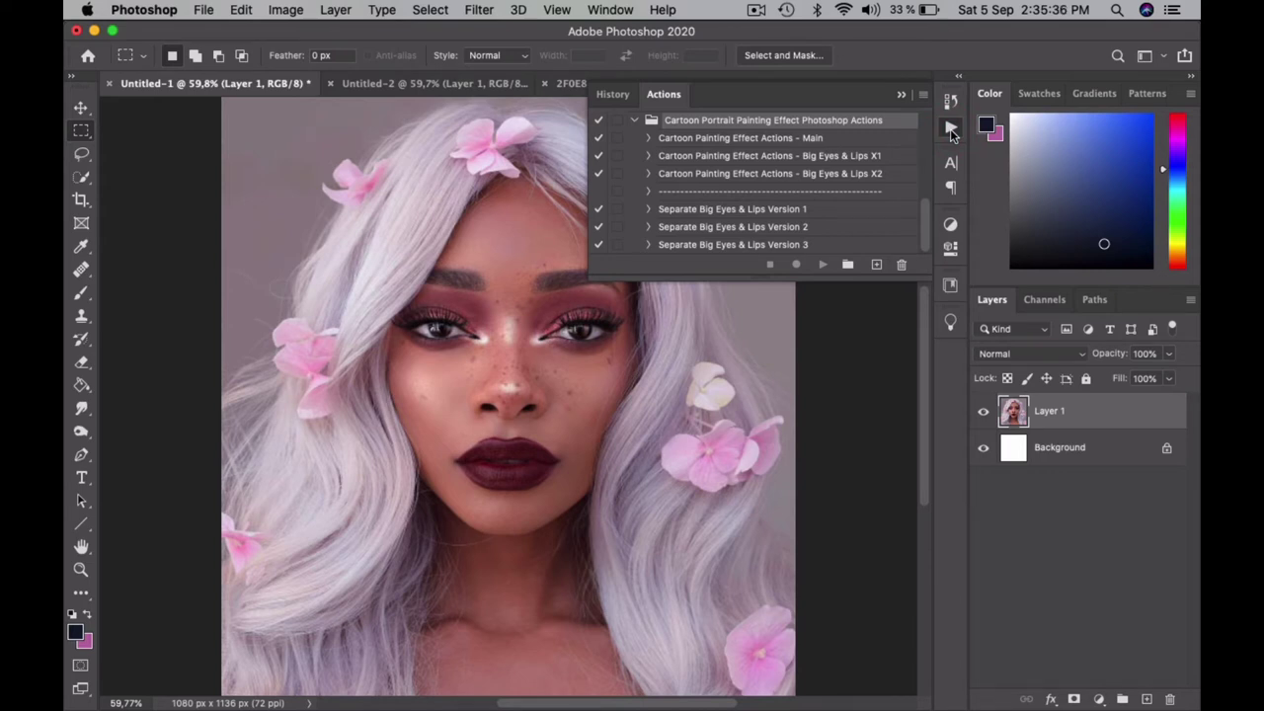
Merge Layer 1 and the Background into one layer with Cmd+E.
click(1094, 449)
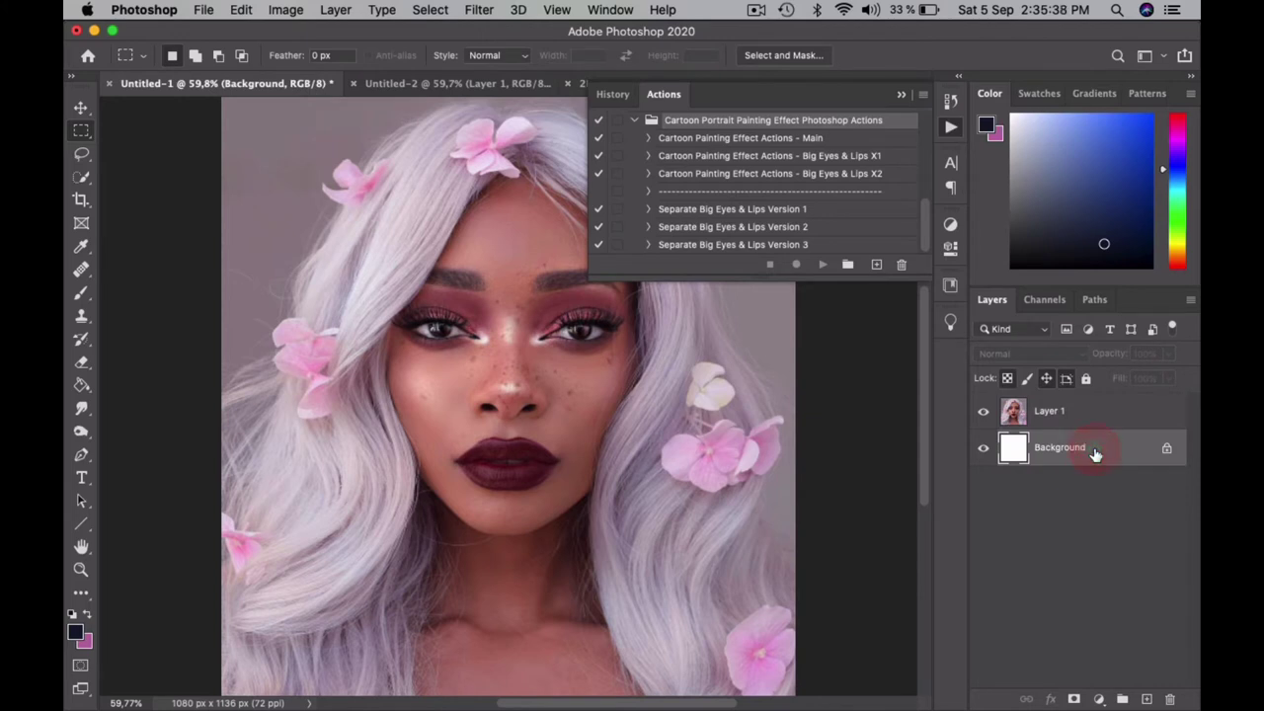
super+click(1080, 412)
key(super+e)
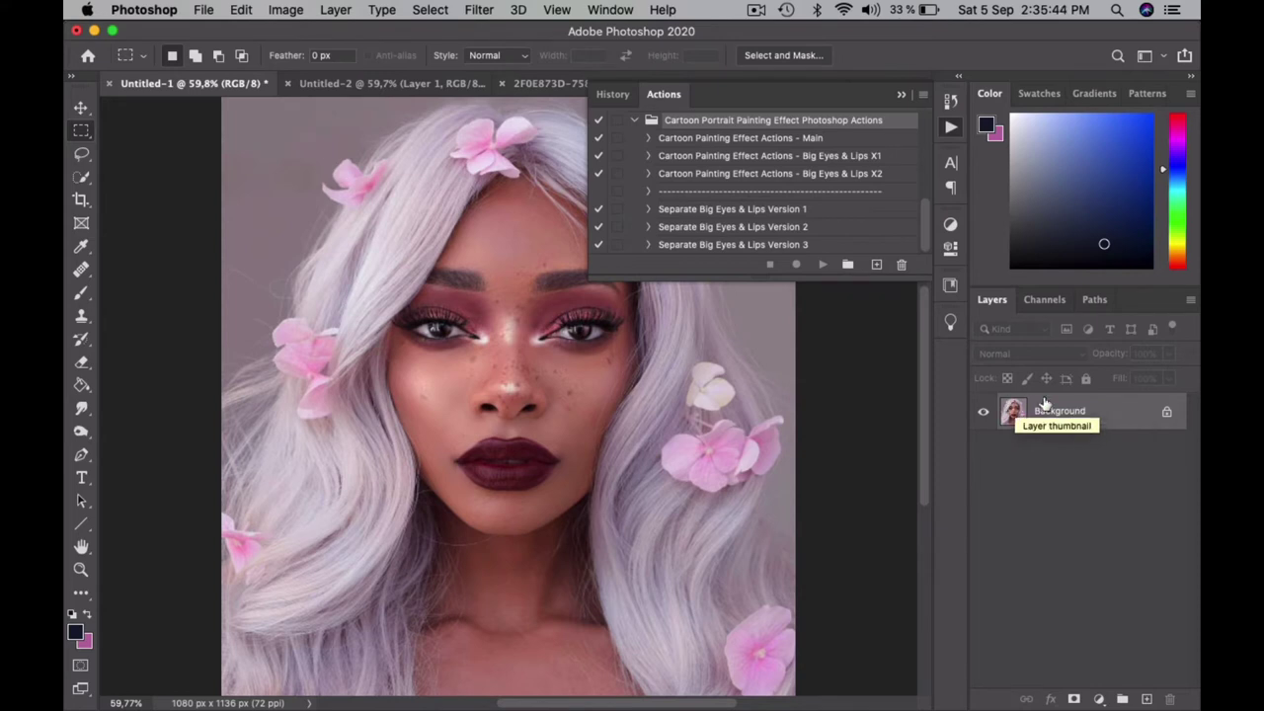
Convert the merged layer to Layer 0, then back into a locked Background.
double_click(1104, 412)
key(Return)
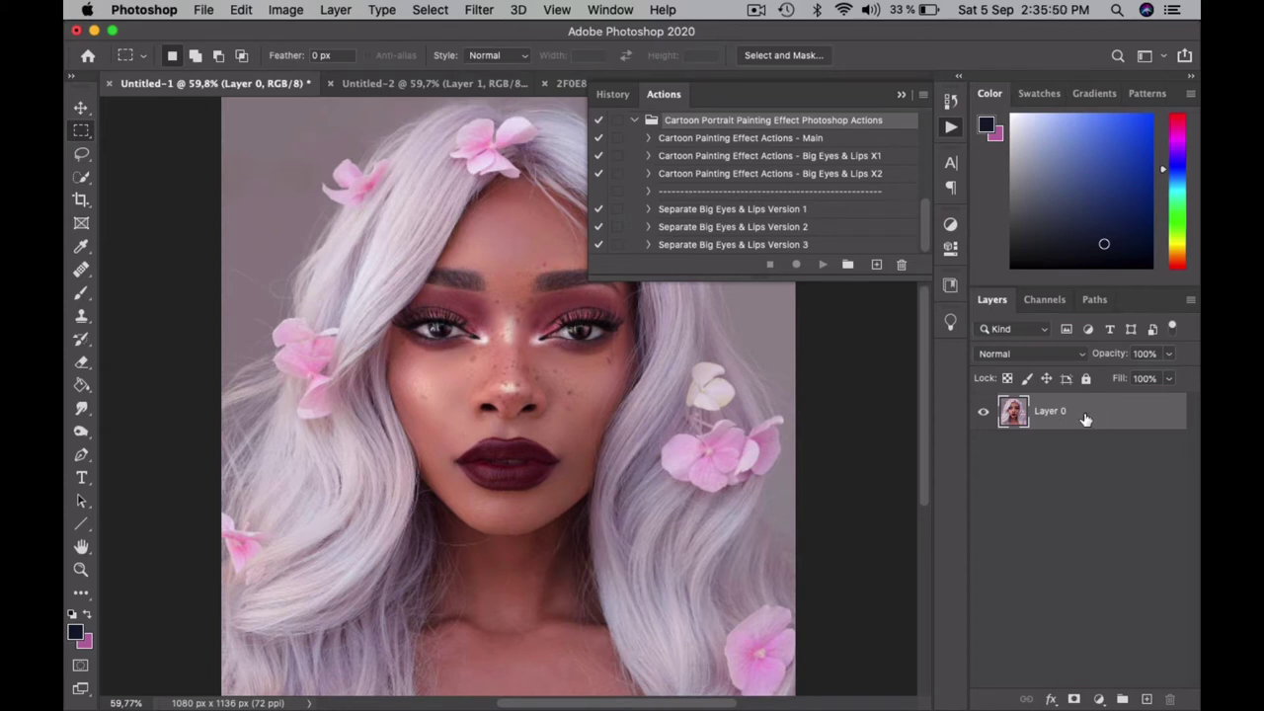
click(336, 9)
mouse_move(369, 33)
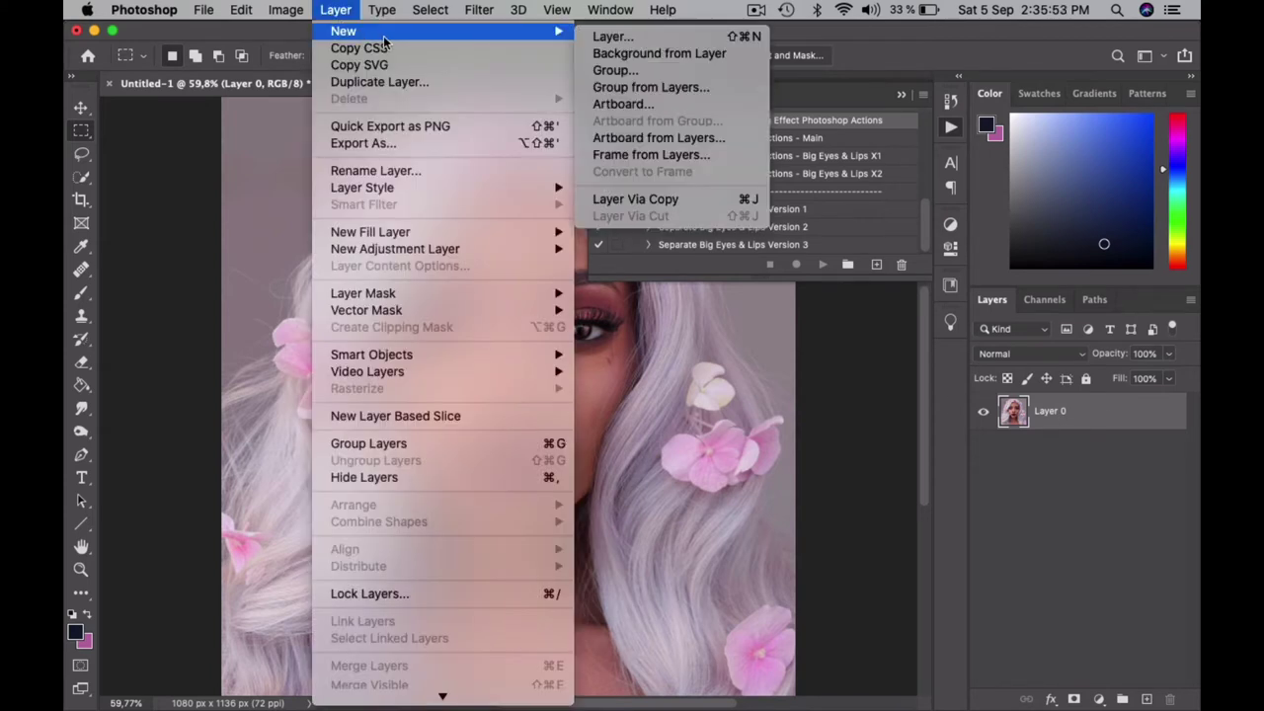
click(652, 53)
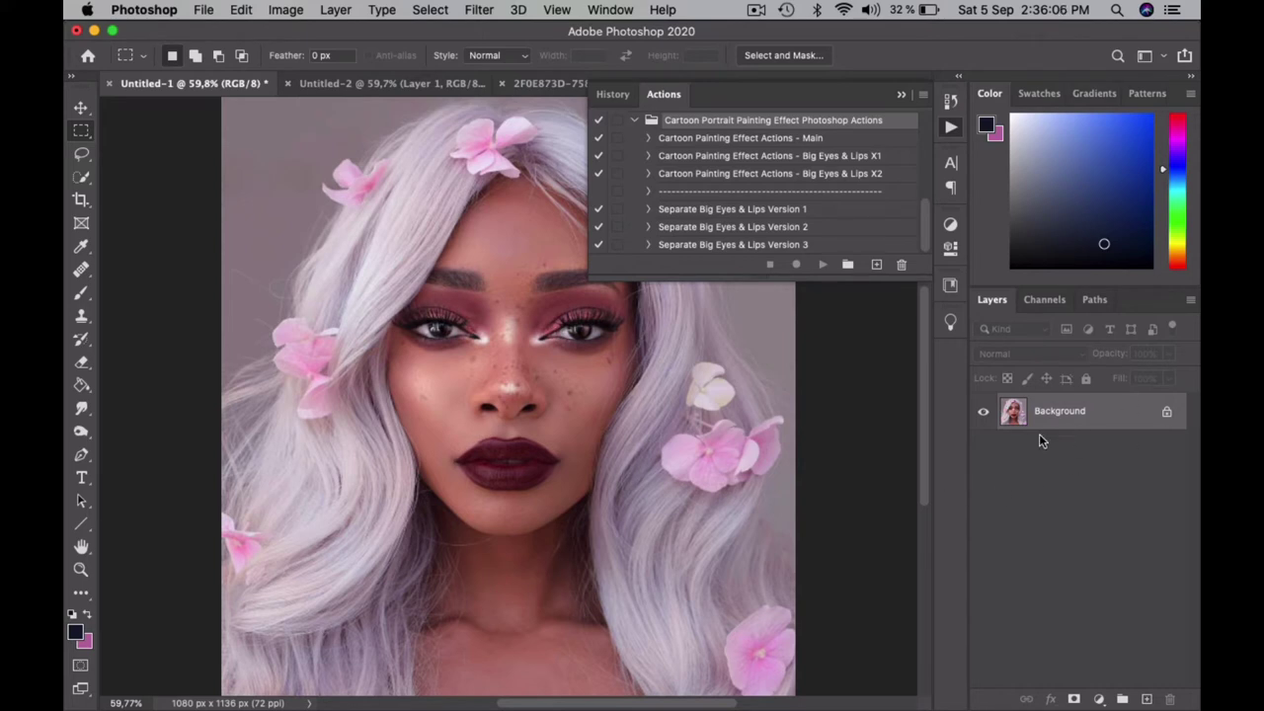
Select the Big Eyes & Lips X2 action and play it on the portrait.
click(878, 158)
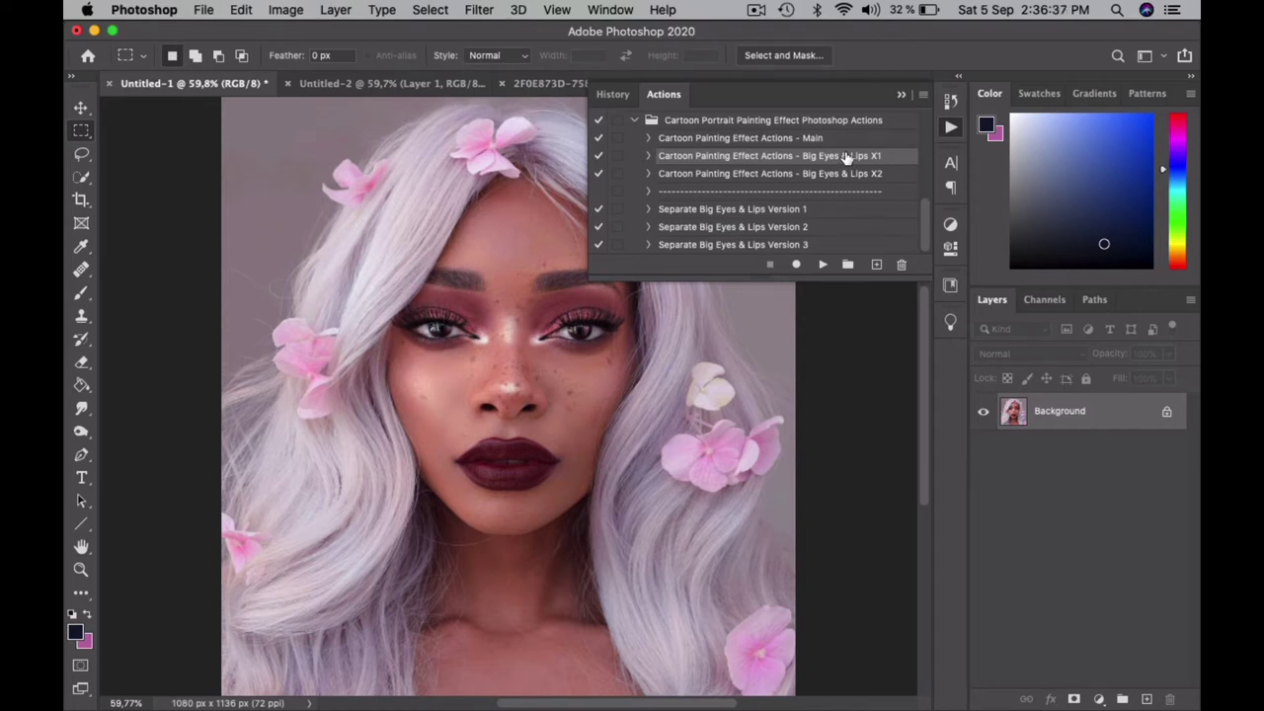
click(899, 177)
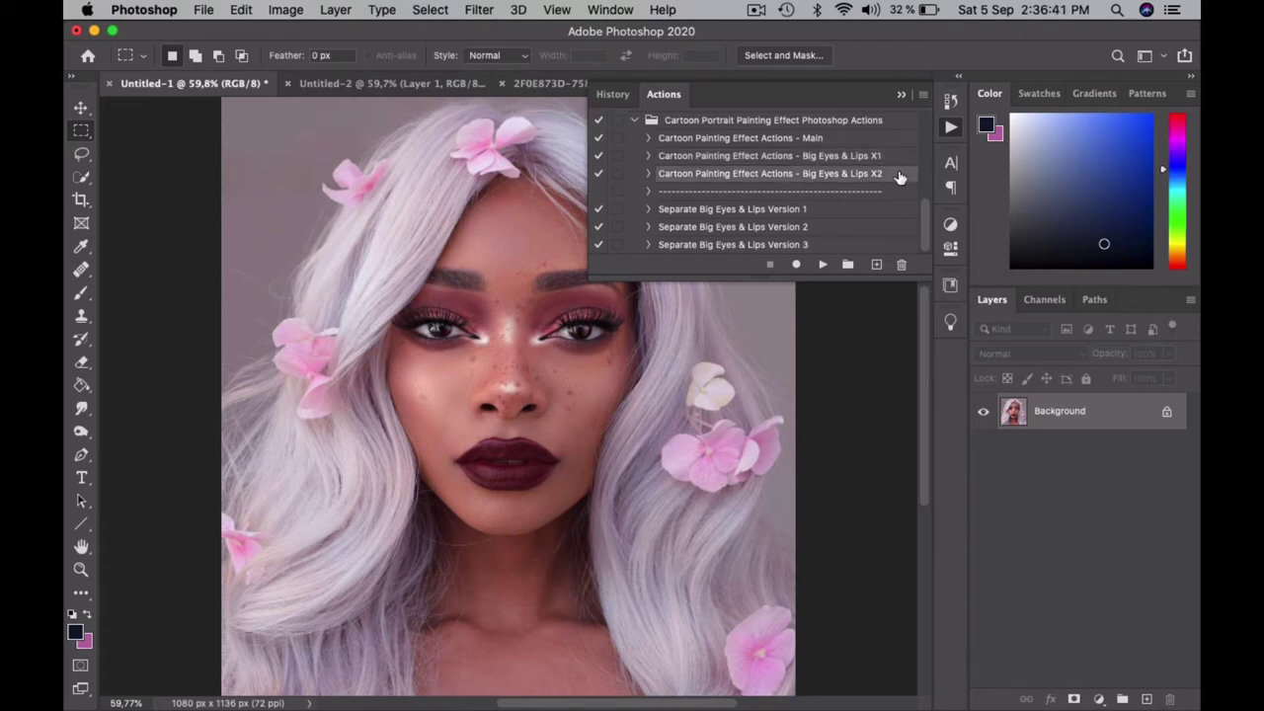
click(863, 156)
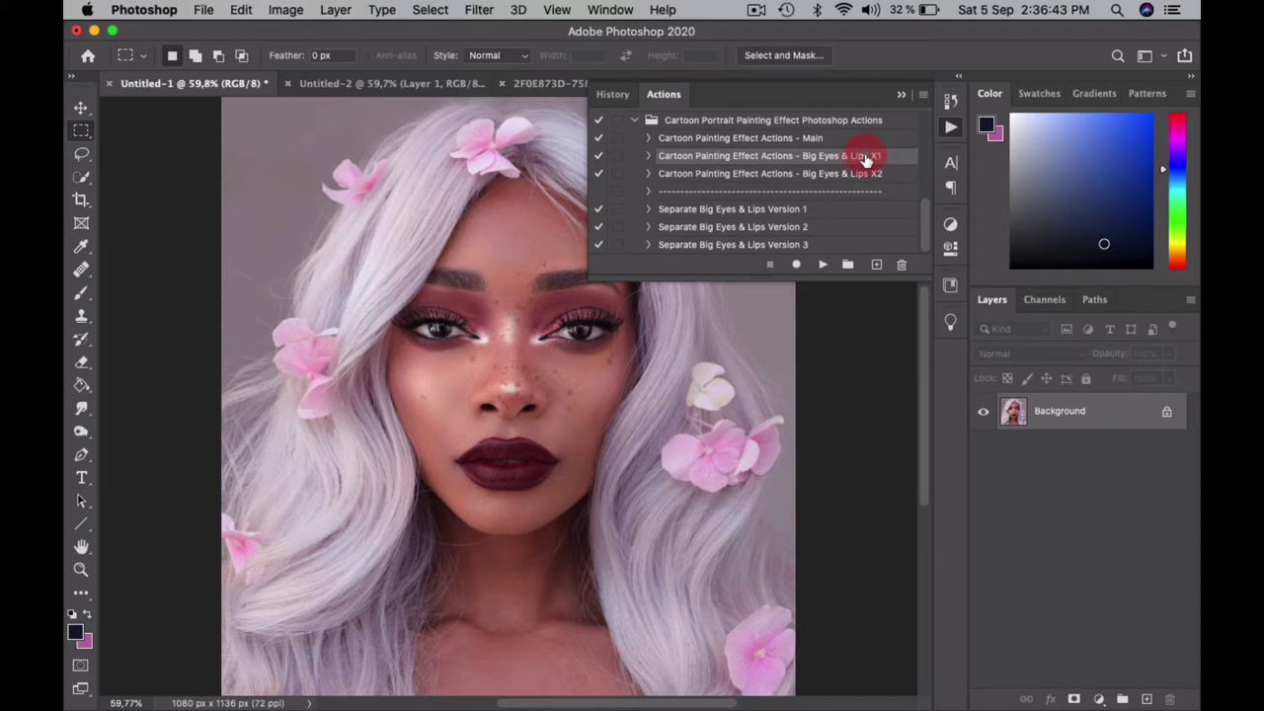
click(855, 176)
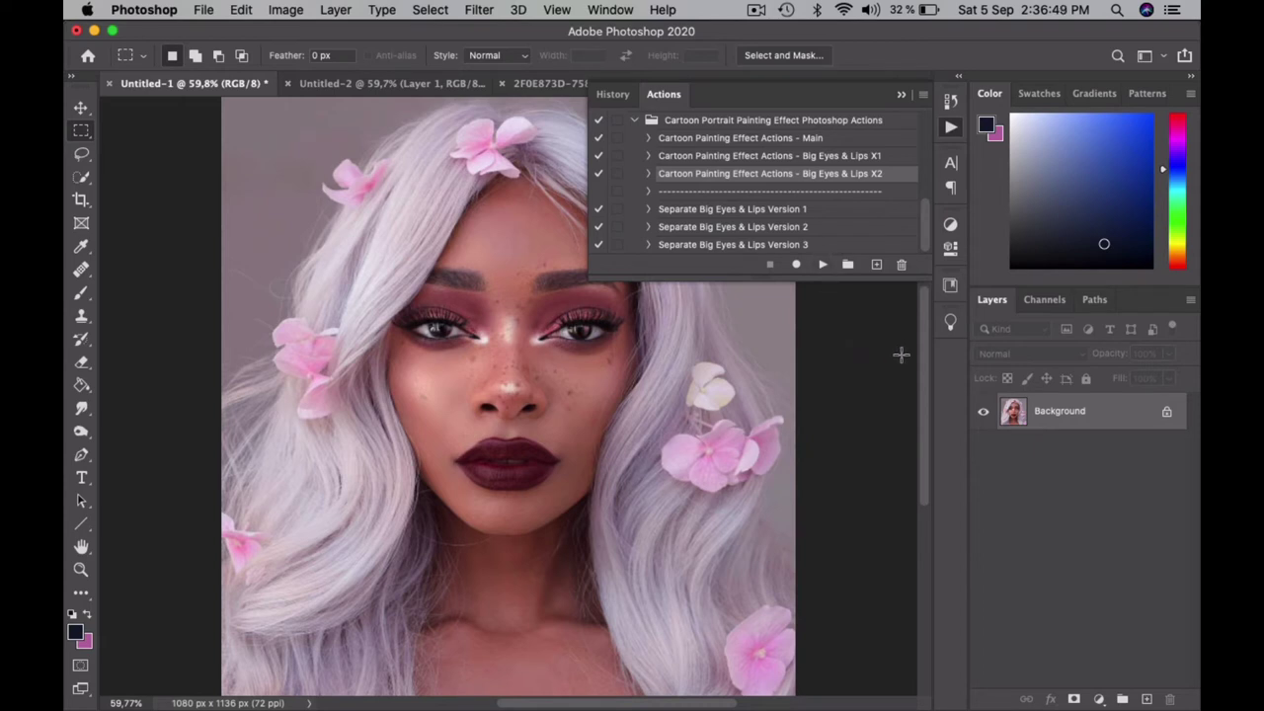
click(815, 213)
click(816, 175)
click(823, 264)
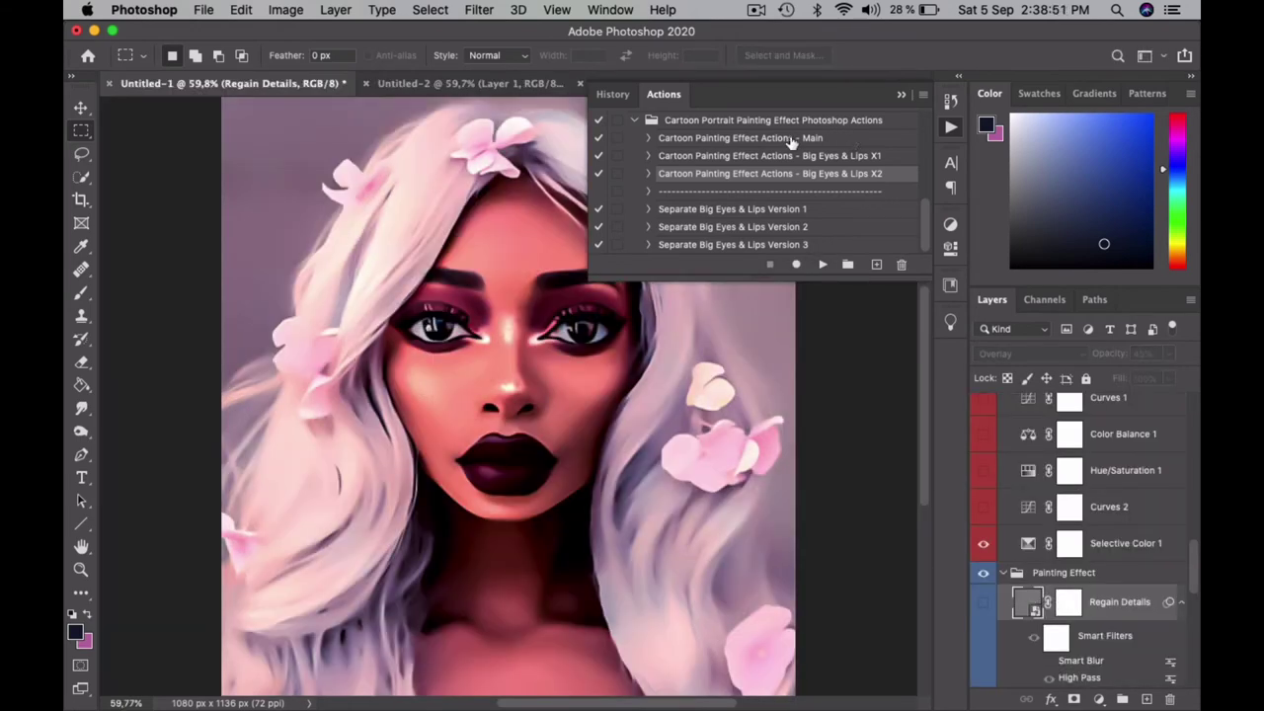
Open Image Size to check the 1080 × 1136 px dimensions at 72 pixels/inch.
click(285, 10)
click(365, 147)
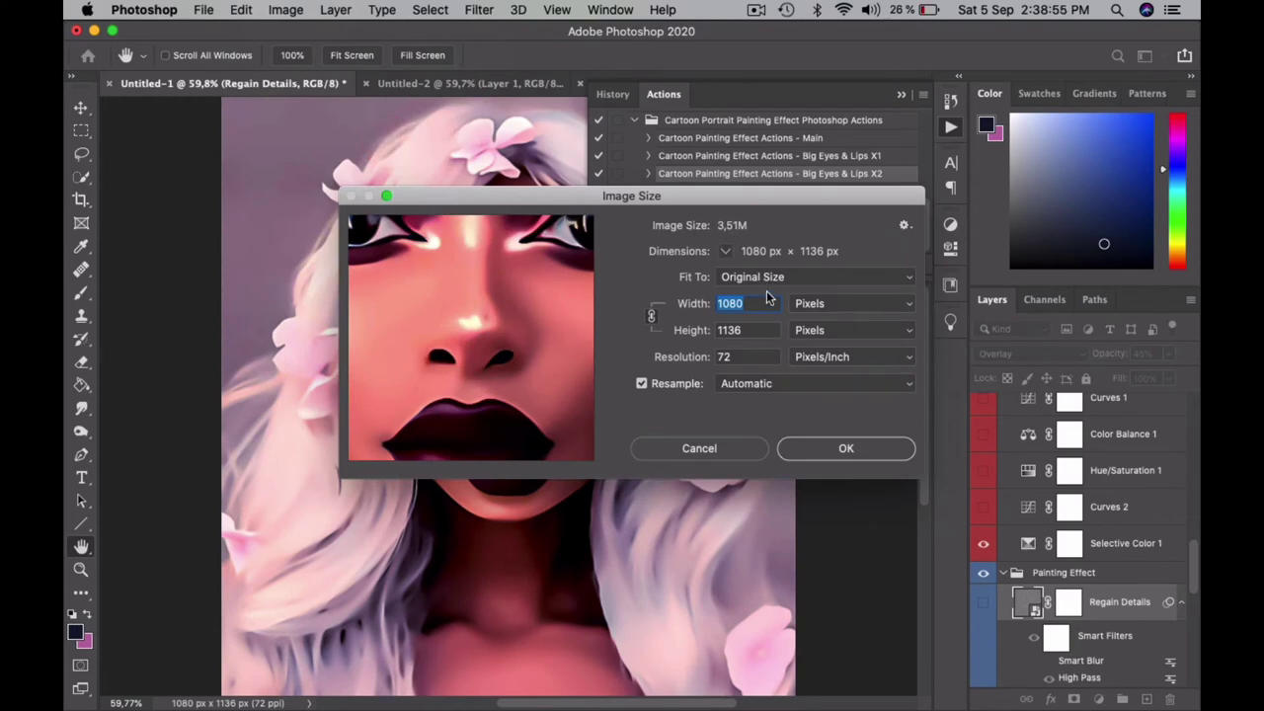
double_click(739, 330)
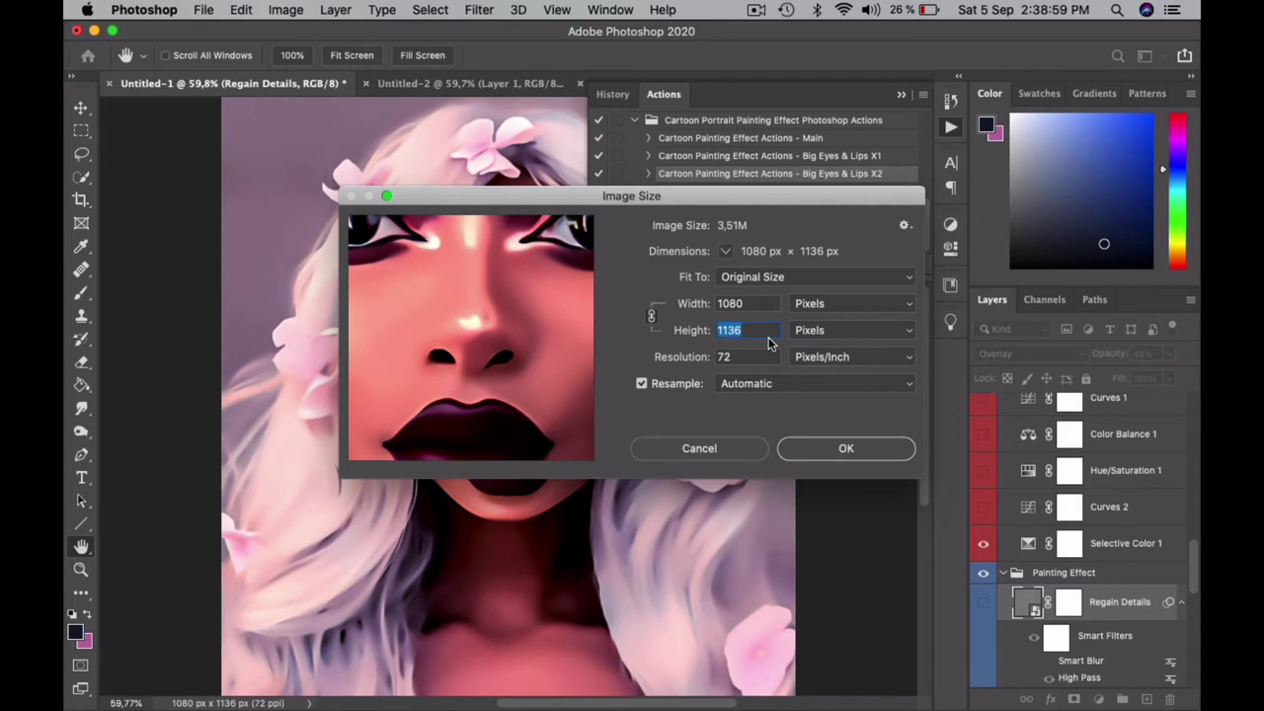